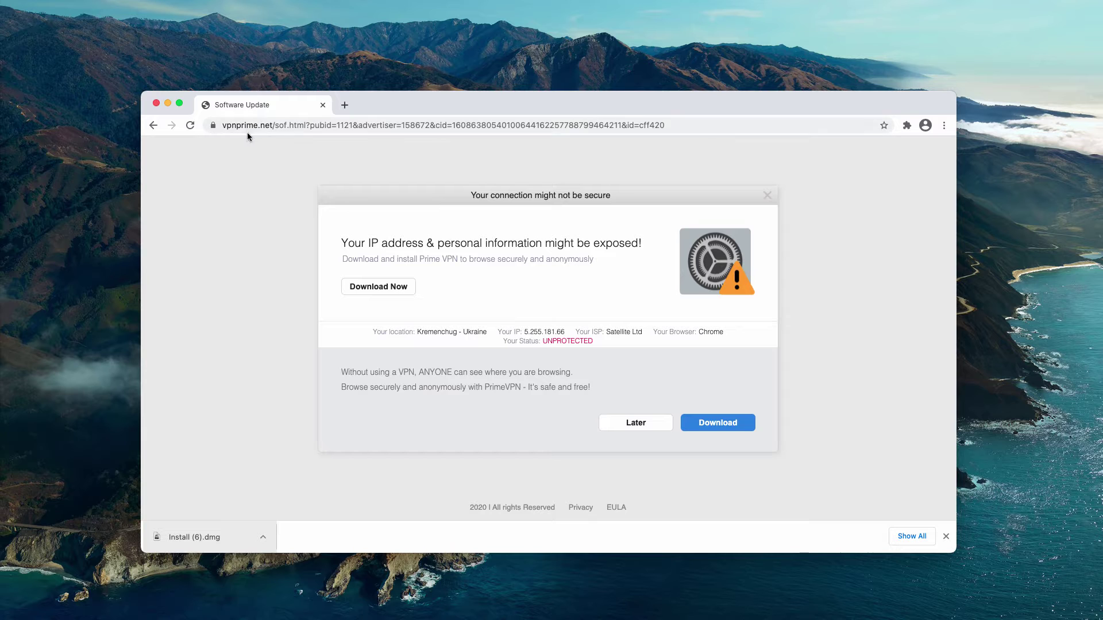
{"action": "left_click", "coordinate": [273, 125]}
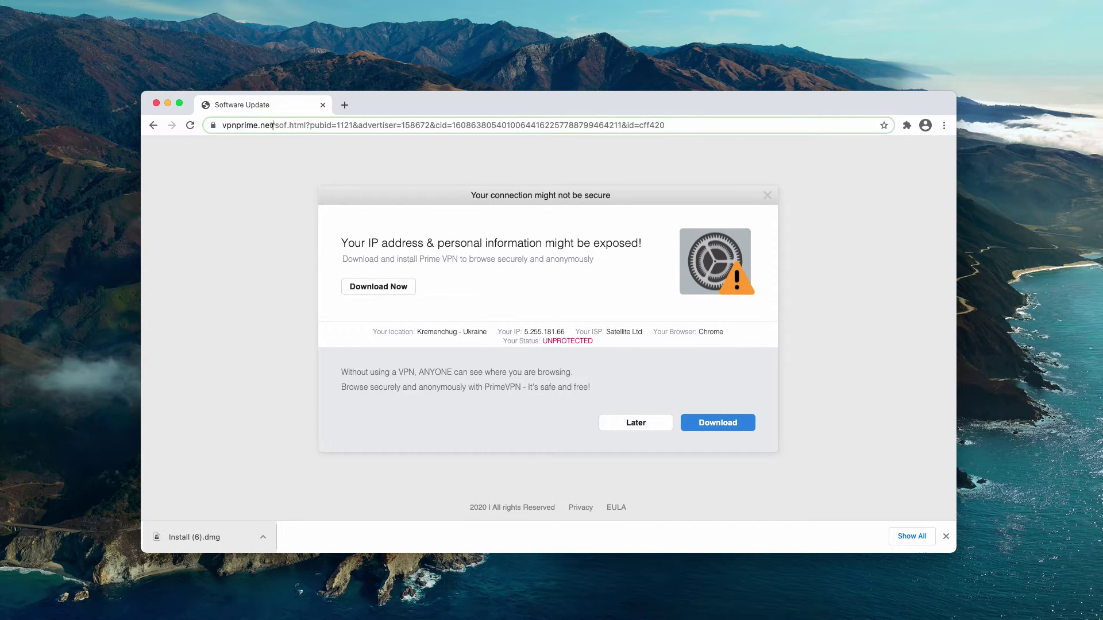
{"action": "left_click", "coordinate": [455, 159]}
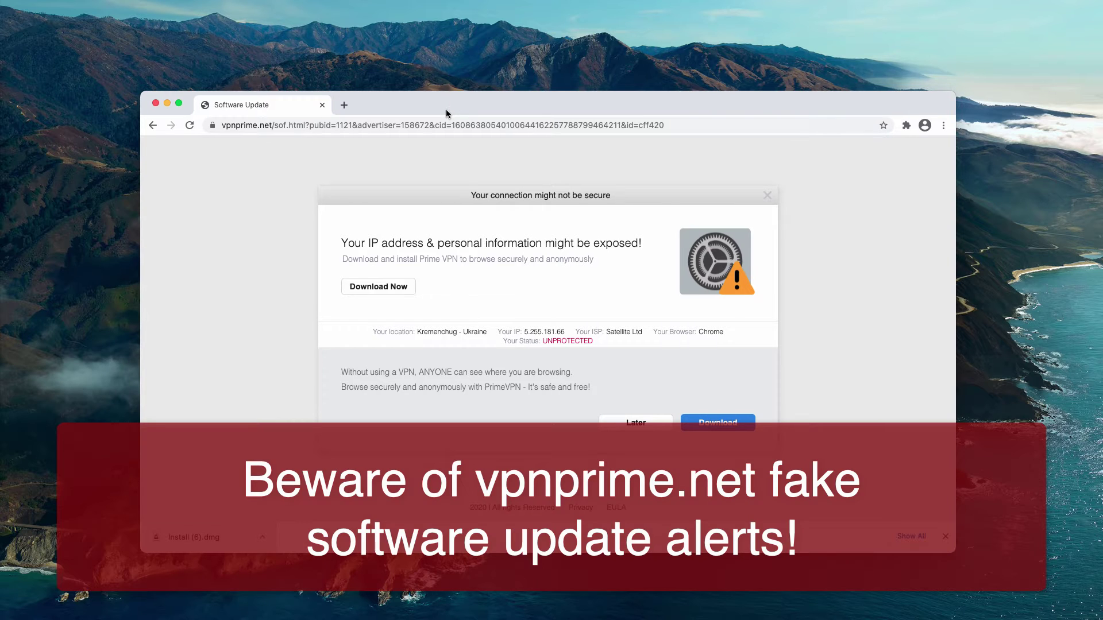
{"action": "left_click_drag", "start_coordinate": [446, 109], "coordinate": [431, 108]}
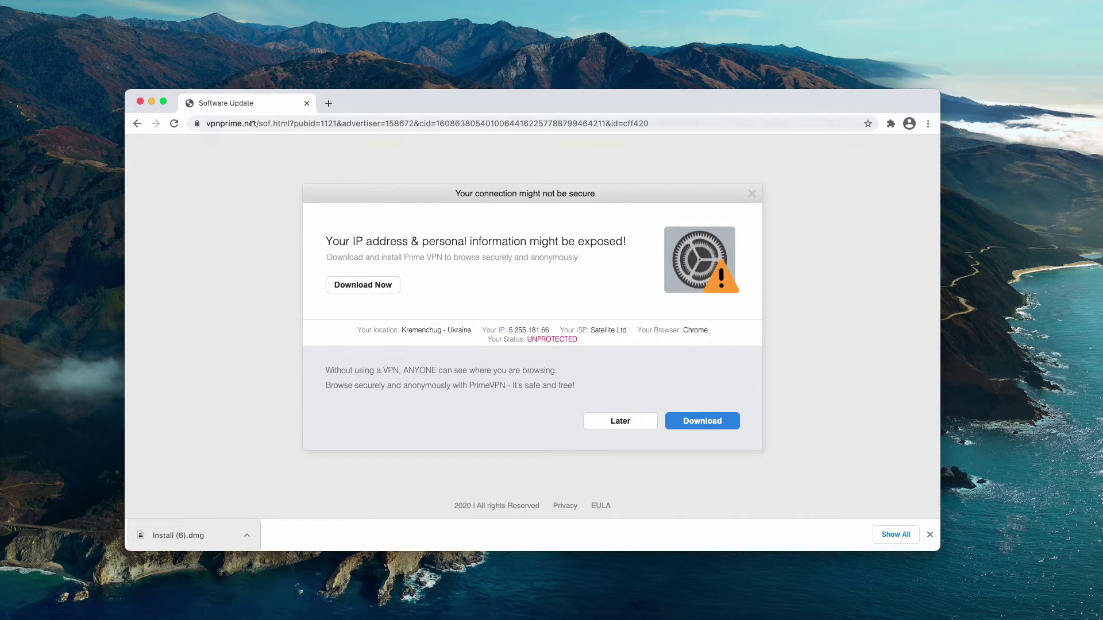
{"action": "left_click_drag", "start_coordinate": [382, 104], "coordinate": [385, 104]}
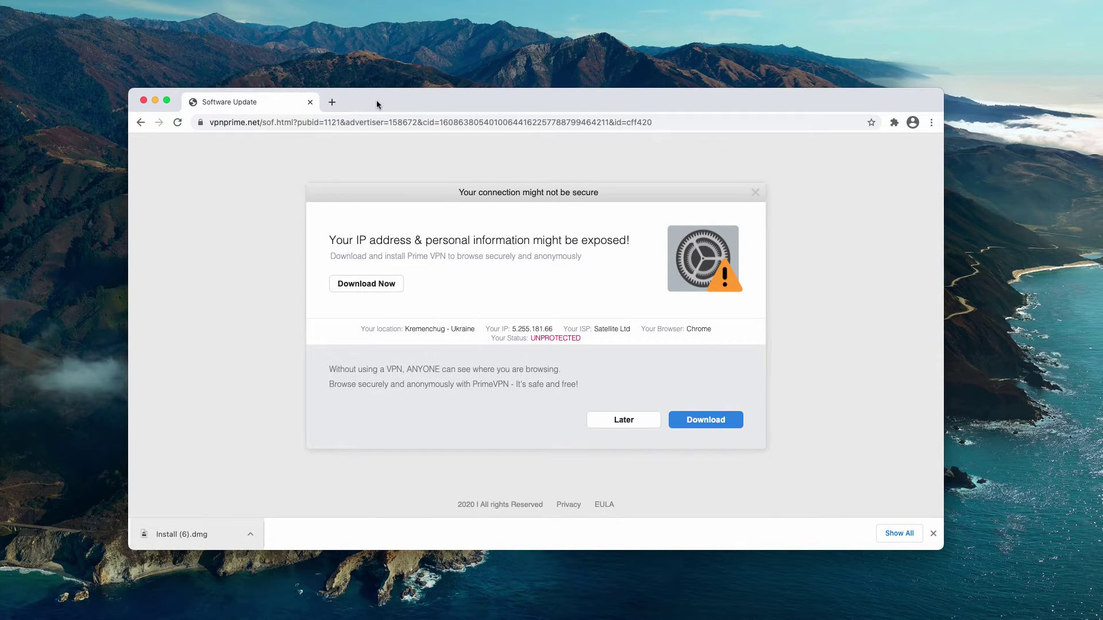
{"action": "left_click_drag", "start_coordinate": [260, 122], "coordinate": [211, 118]}
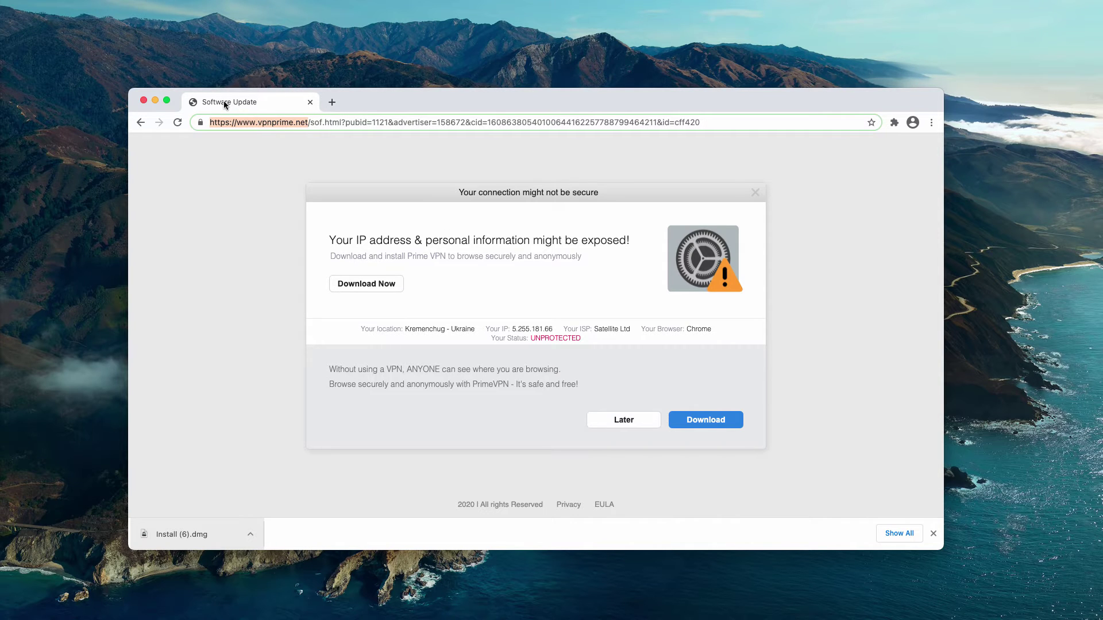
{"action": "left_click", "coordinate": [401, 180]}
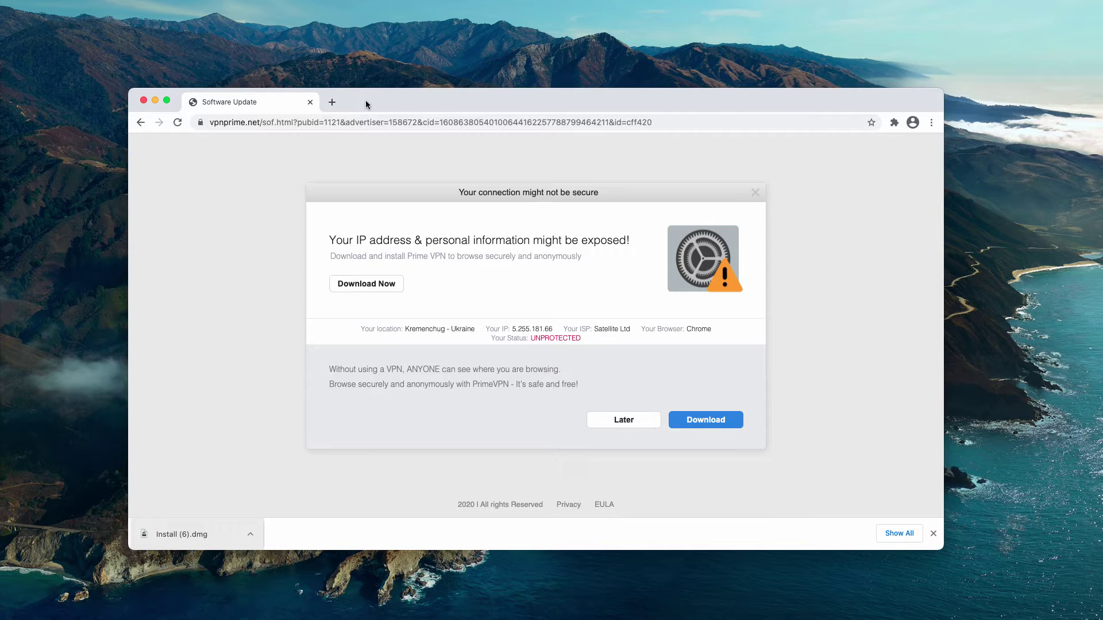
{"action": "left_click_drag", "start_coordinate": [368, 104], "coordinate": [372, 99]}
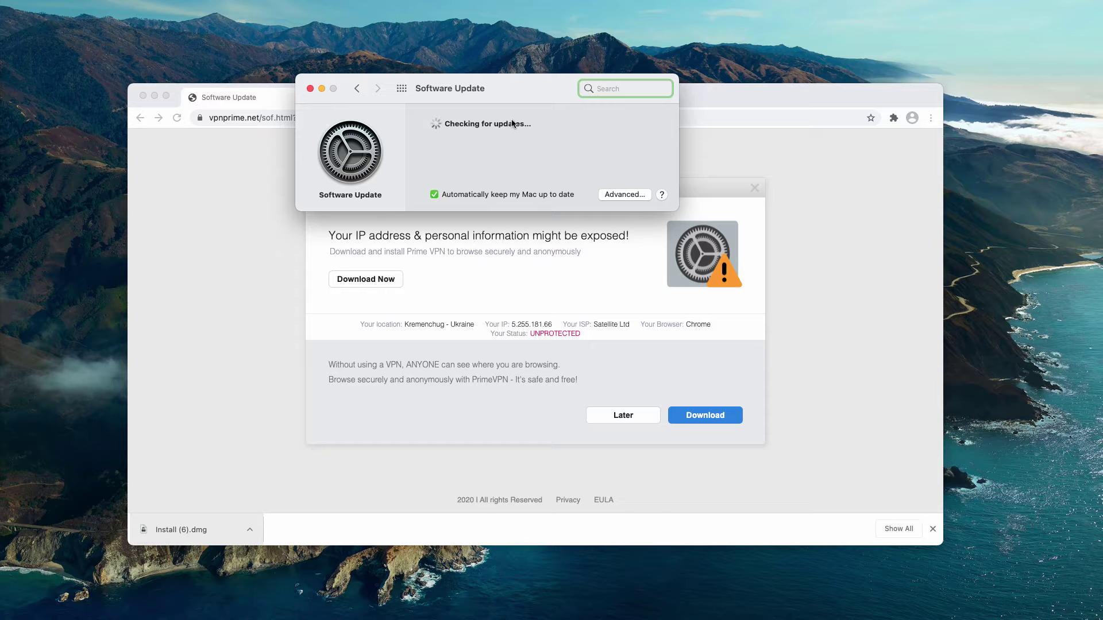
Step: Move the Software Update window aside and return to the full preferences grid
{"action": "left_click_drag", "start_coordinate": [475, 87], "coordinate": [479, 131]}
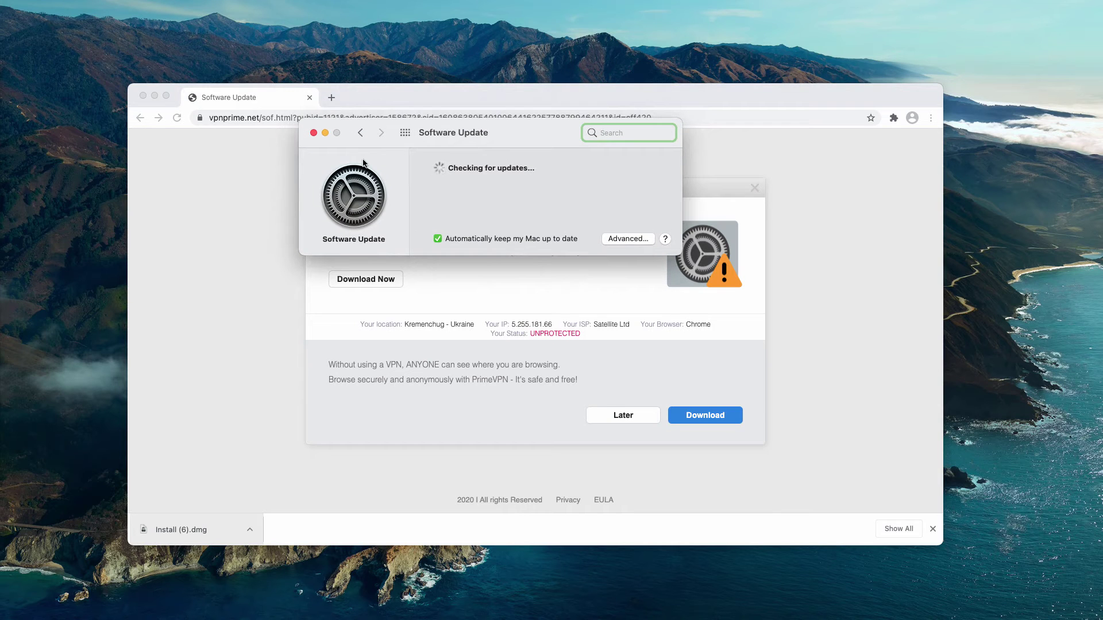
{"action": "left_click_drag", "start_coordinate": [479, 133], "coordinate": [554, 354]}
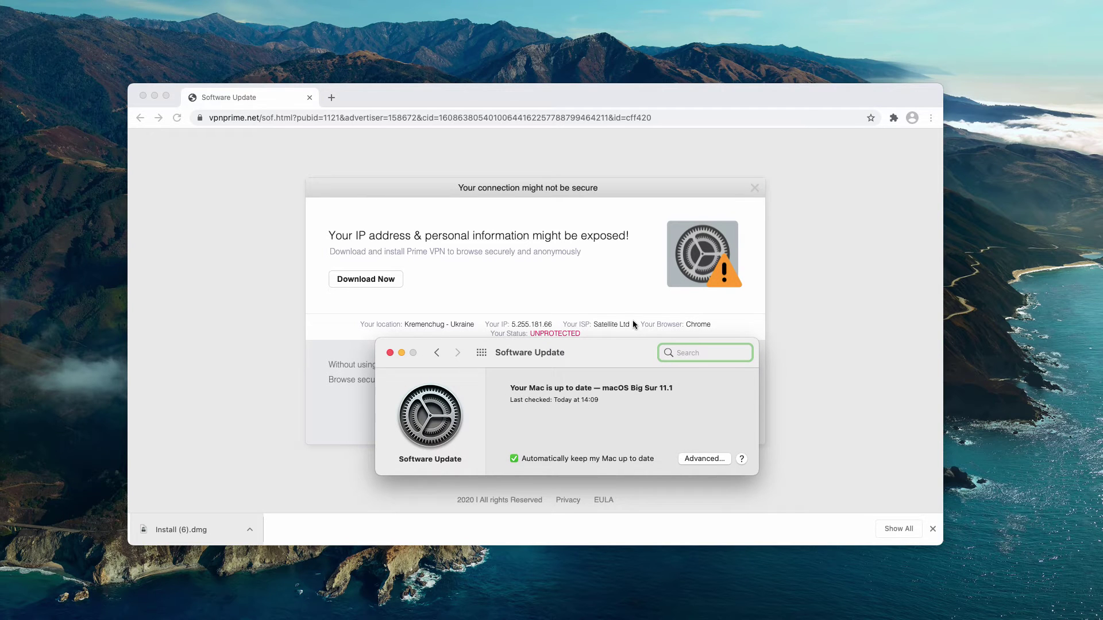
{"action": "left_click_drag", "start_coordinate": [615, 349], "coordinate": [595, 416]}
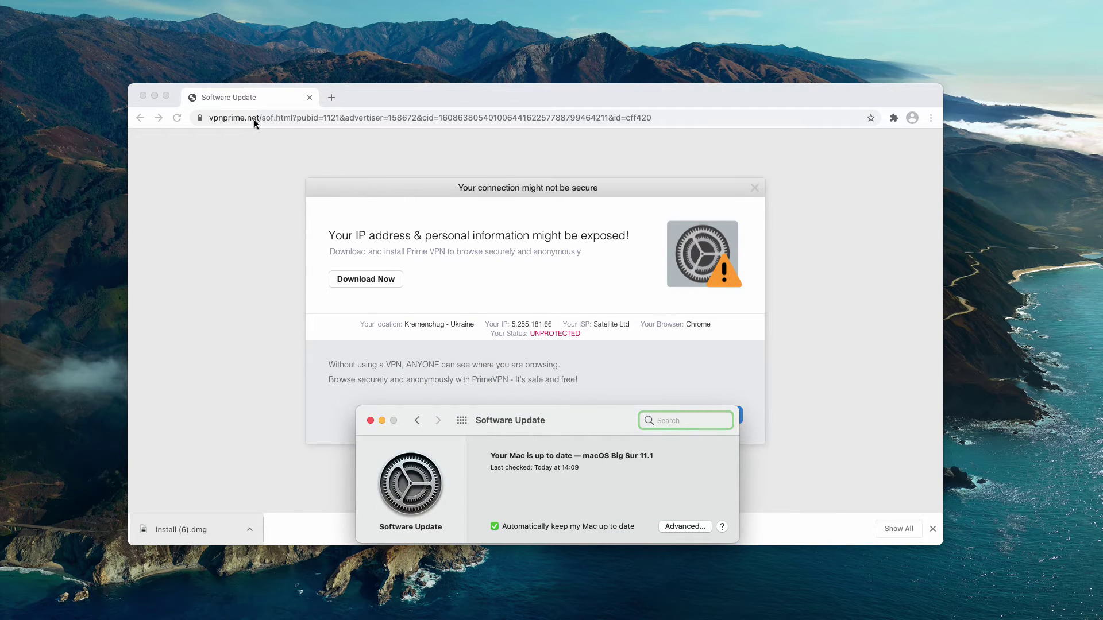
{"action": "left_click", "coordinate": [417, 419]}
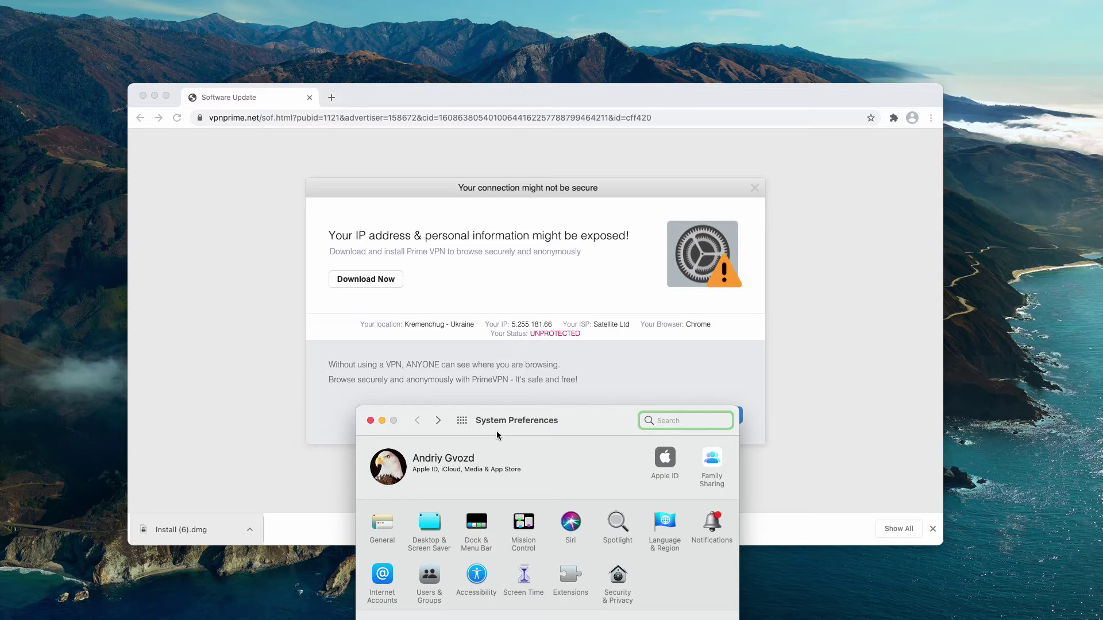
{"action": "mouse_move", "coordinate": [501, 406]}
{"action": "left_mouse_down"}
{"action": "mouse_move", "coordinate": [487, 204]}
{"action": "mouse_move", "coordinate": [539, 178]}
{"action": "left_mouse_up"}
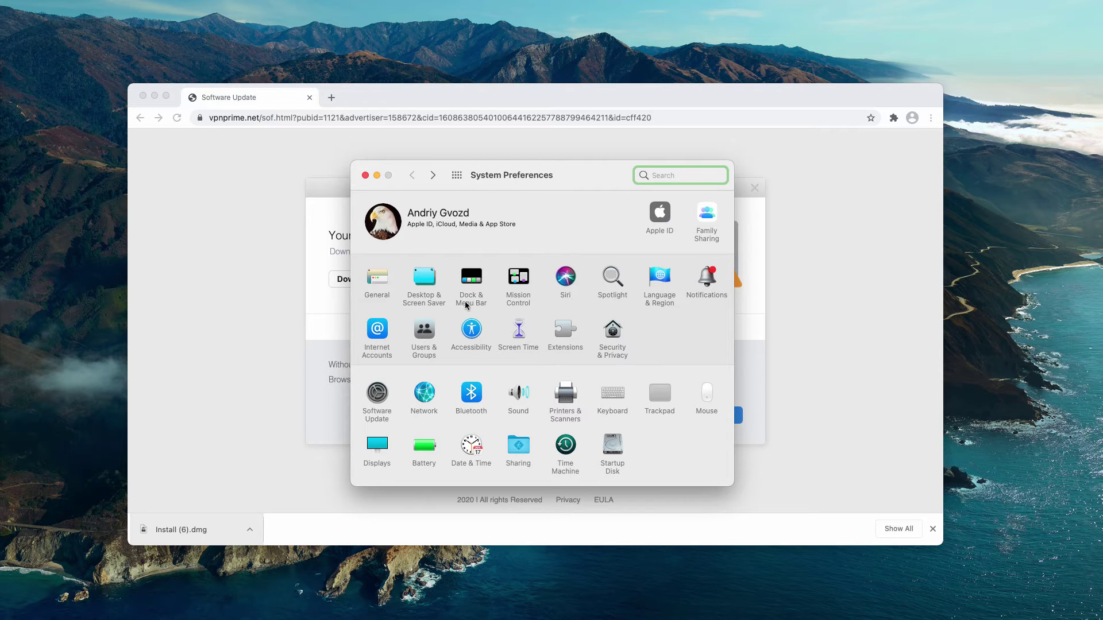
Step: Reopen Software Update, close it, then highlight the vpnprime.net domain again
{"action": "left_click", "coordinate": [377, 395]}
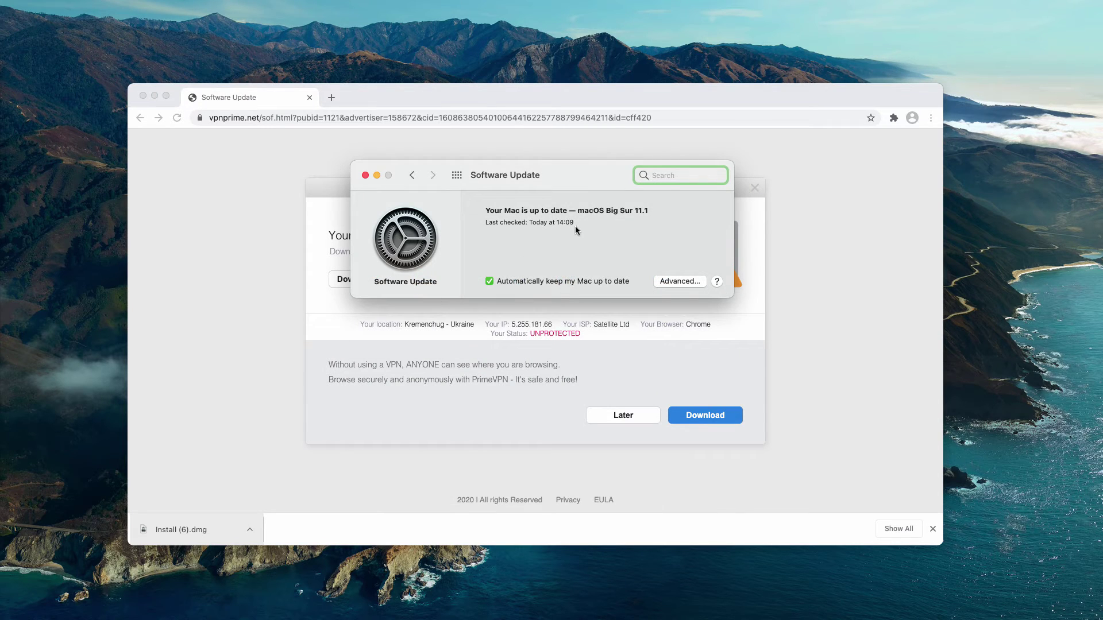
{"action": "left_click_drag", "start_coordinate": [524, 176], "coordinate": [494, 183]}
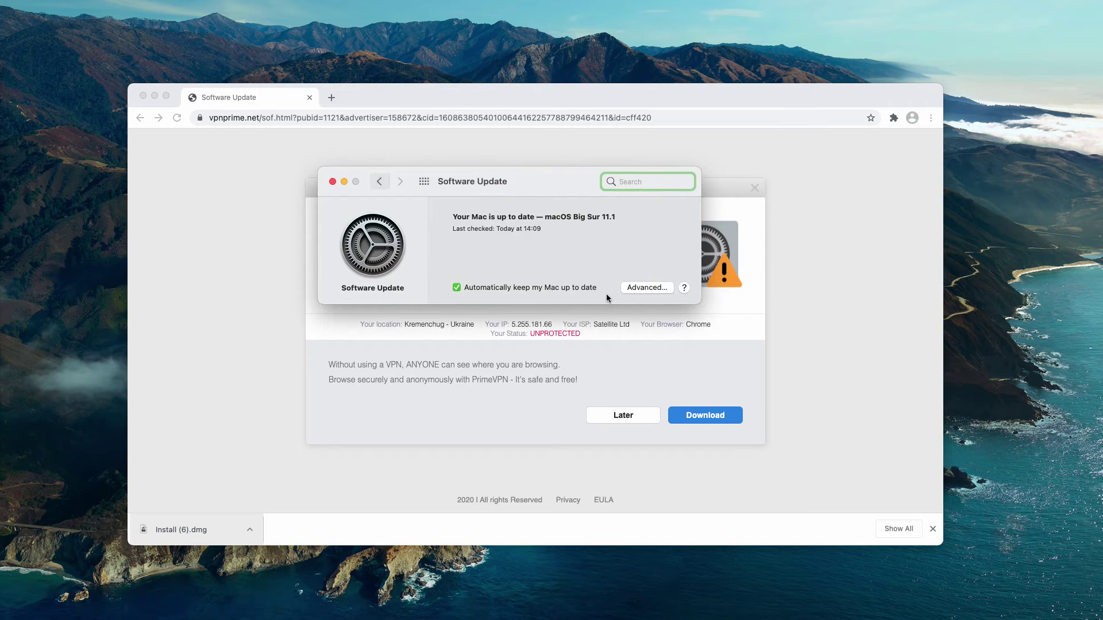
{"action": "left_click", "coordinate": [332, 182]}
{"action": "left_click_drag", "start_coordinate": [259, 118], "coordinate": [206, 118]}
{"action": "left_click", "coordinate": [258, 118]}
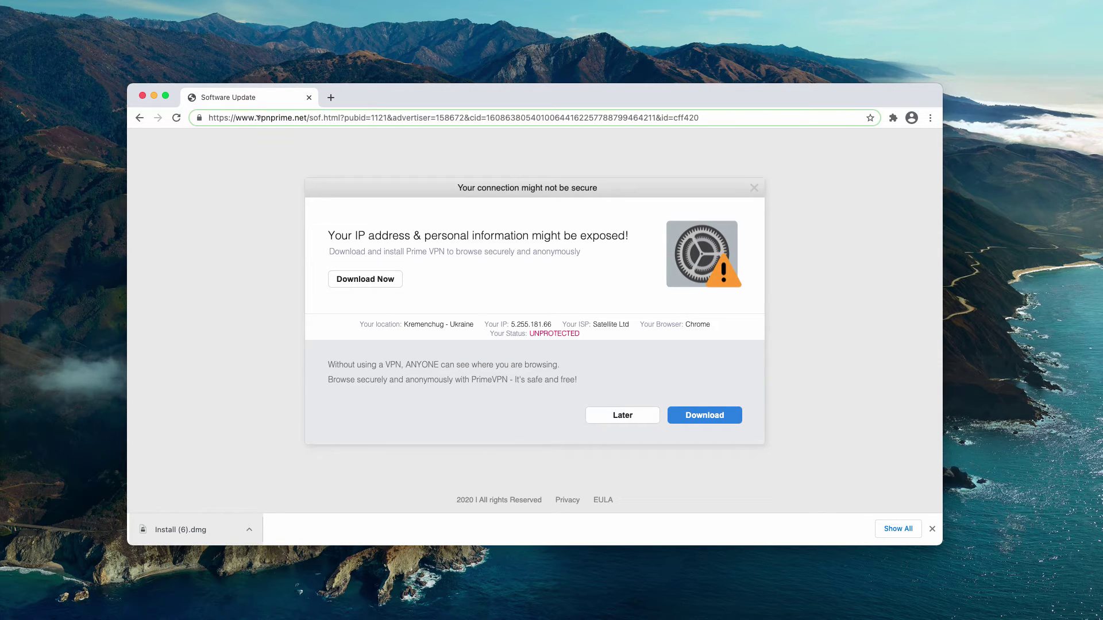
{"action": "left_click_drag", "start_coordinate": [256, 118], "coordinate": [308, 119]}
{"action": "left_click", "coordinate": [349, 159]}
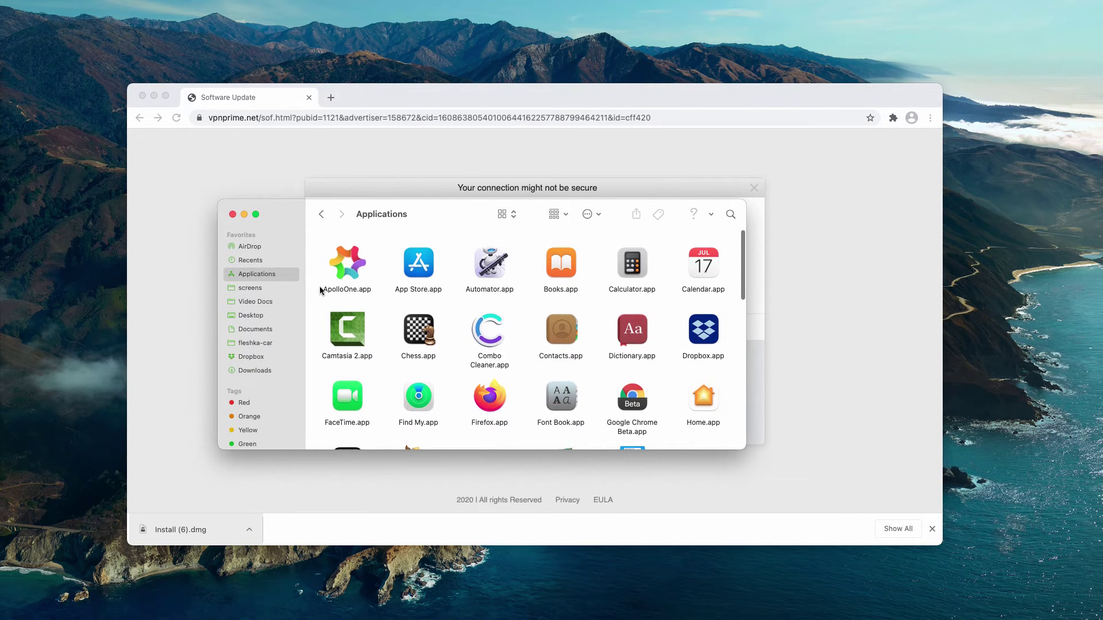
{"action": "scroll", "coordinate": [497, 328], "scroll_direction": "down", "scroll_amount": 10}
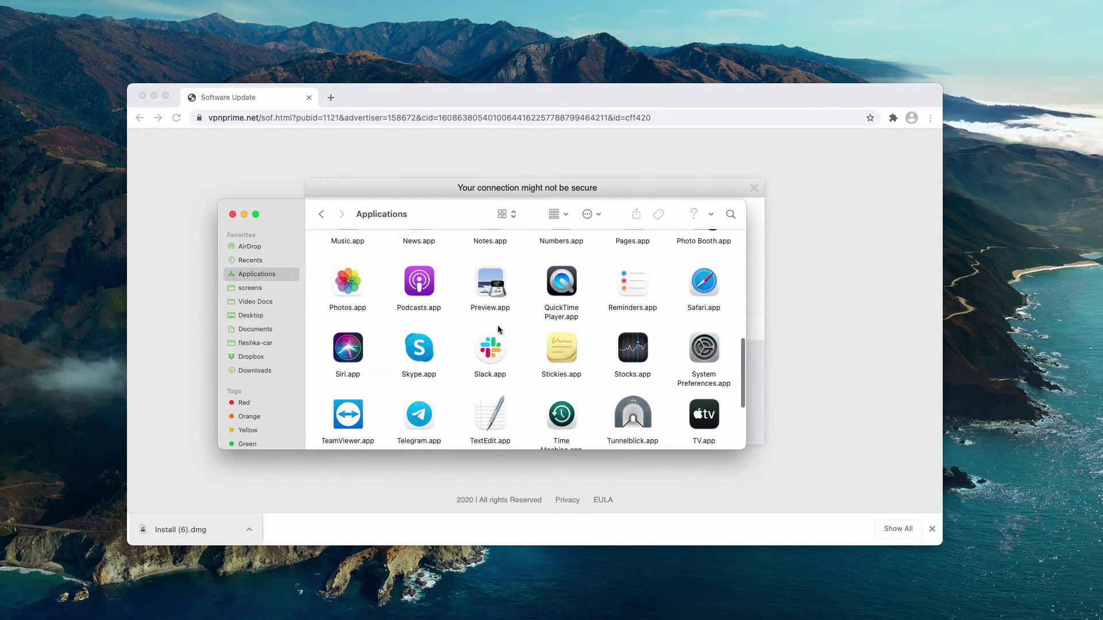
{"action": "scroll", "coordinate": [497, 327], "scroll_direction": "down", "scroll_amount": 3}
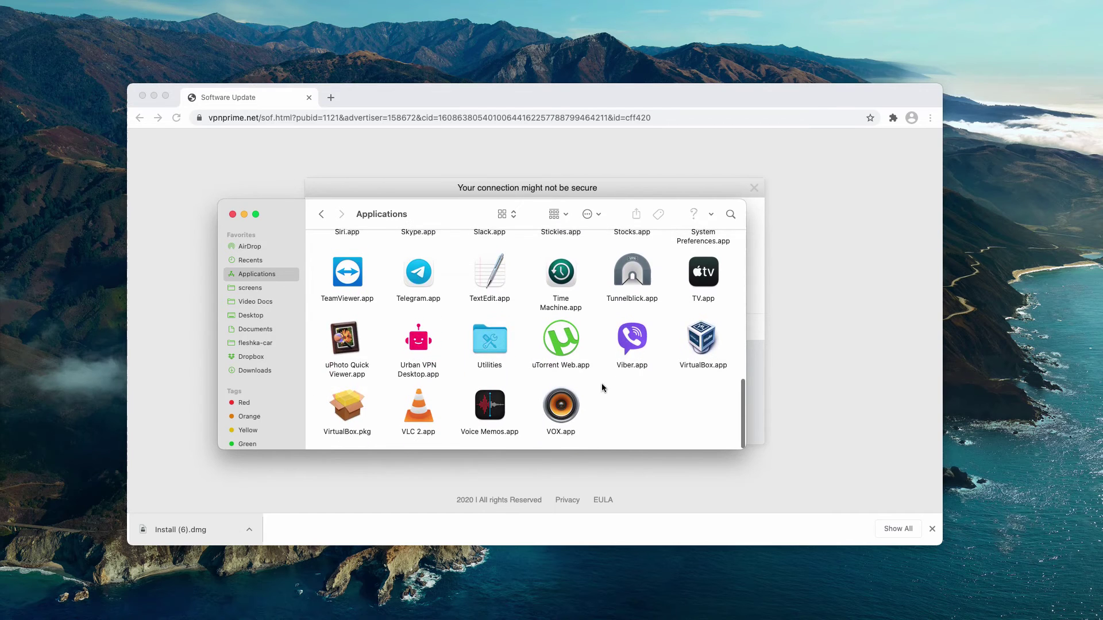
{"action": "scroll", "coordinate": [601, 386], "scroll_direction": "up", "scroll_amount": 5}
{"action": "scroll", "coordinate": [599, 386], "scroll_direction": "up", "scroll_amount": 5}
{"action": "scroll", "coordinate": [591, 387], "scroll_direction": "down", "scroll_amount": 1}
{"action": "scroll", "coordinate": [582, 387], "scroll_direction": "down", "scroll_amount": 4}
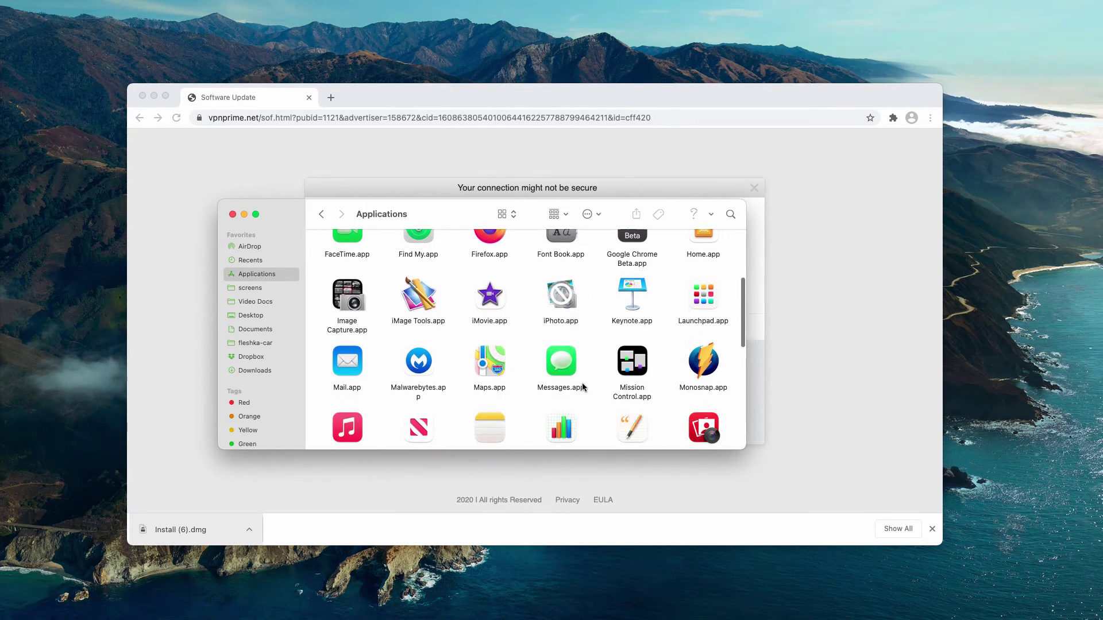
{"action": "scroll", "coordinate": [583, 386], "scroll_direction": "down", "scroll_amount": 2}
{"action": "scroll", "coordinate": [471, 344], "scroll_direction": "down", "scroll_amount": 3}
{"action": "scroll", "coordinate": [471, 345], "scroll_direction": "down", "scroll_amount": 3}
{"action": "scroll", "coordinate": [469, 347], "scroll_direction": "down", "scroll_amount": 1}
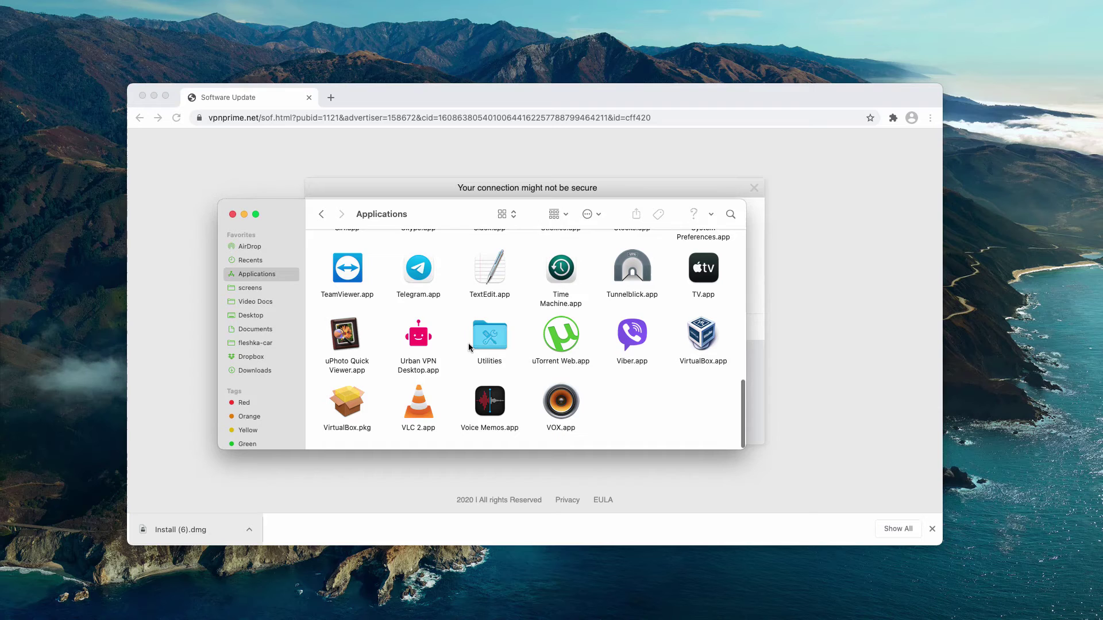
Step: Close the Applications folder and load system-tips.net/download-combo-cleaner in a new tab
{"action": "left_click", "coordinate": [233, 215]}
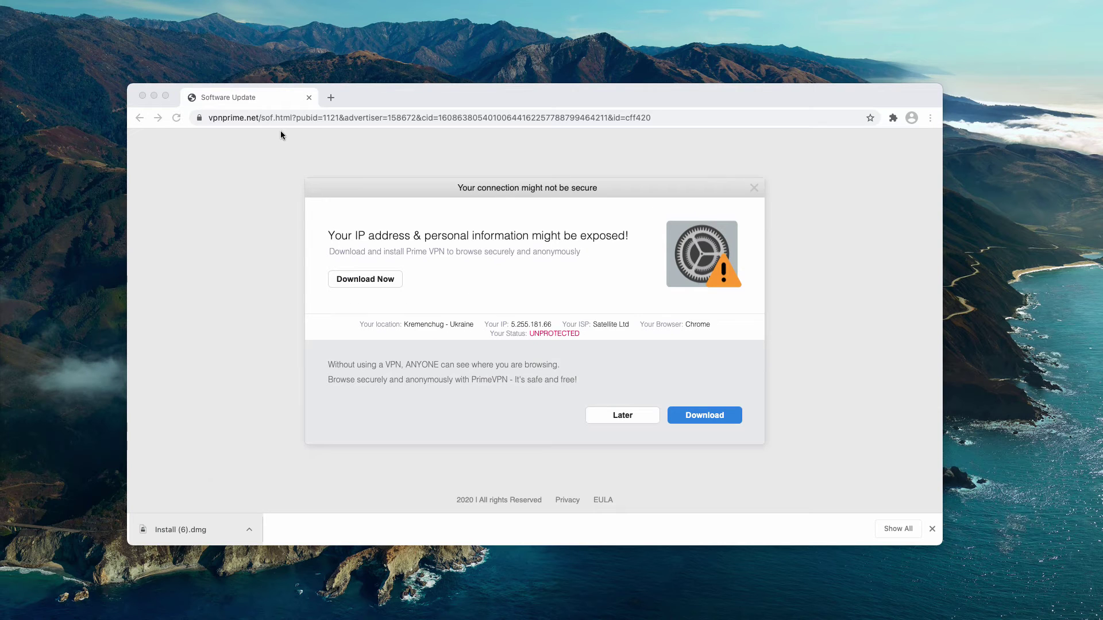
{"action": "left_click", "coordinate": [330, 98]}
{"action": "type", "text": "sy"}
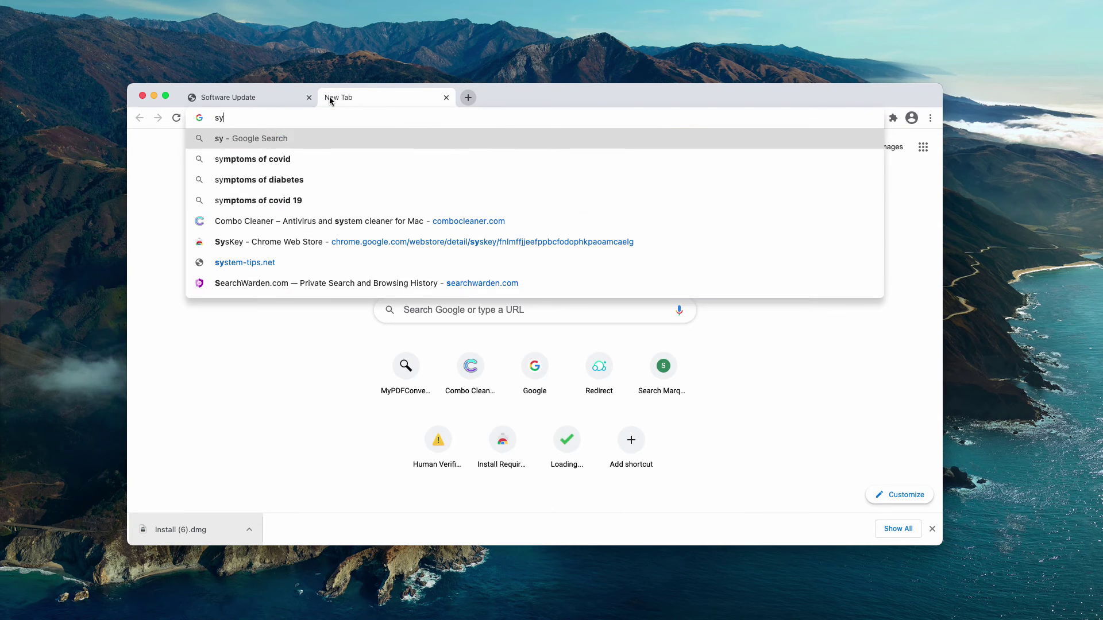
{"action": "type", "text": "stem"}
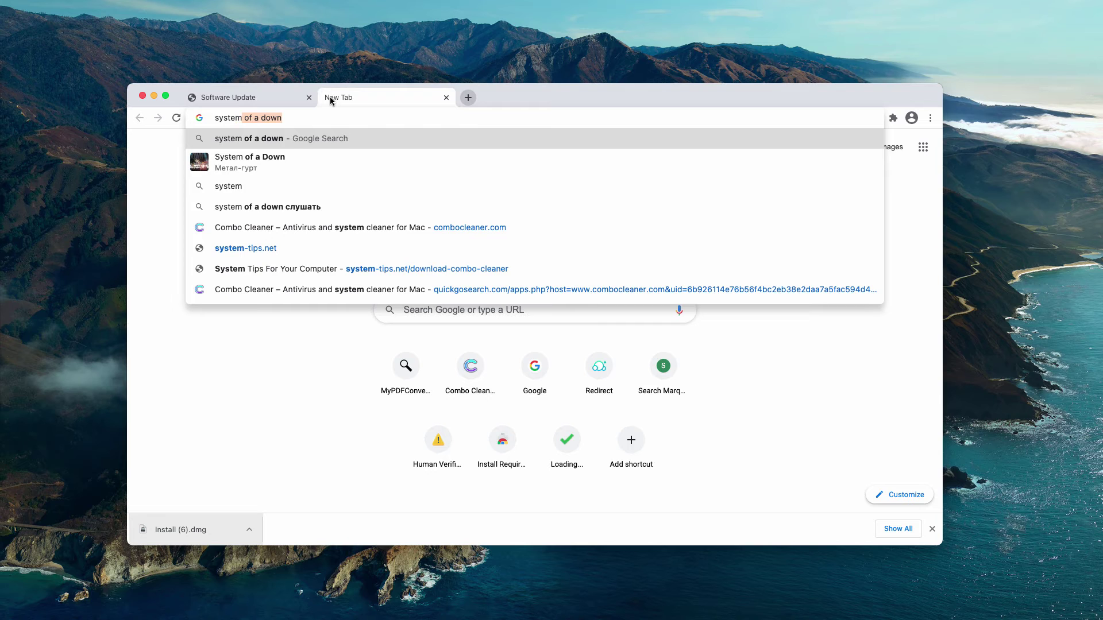
{"action": "key", "text": "Down"}
{"action": "key", "text": "Down"}
{"action": "key", "text": "Down"}
{"action": "key", "text": "Down"}
{"action": "key", "text": "Down"}
{"action": "key", "text": "Down"}
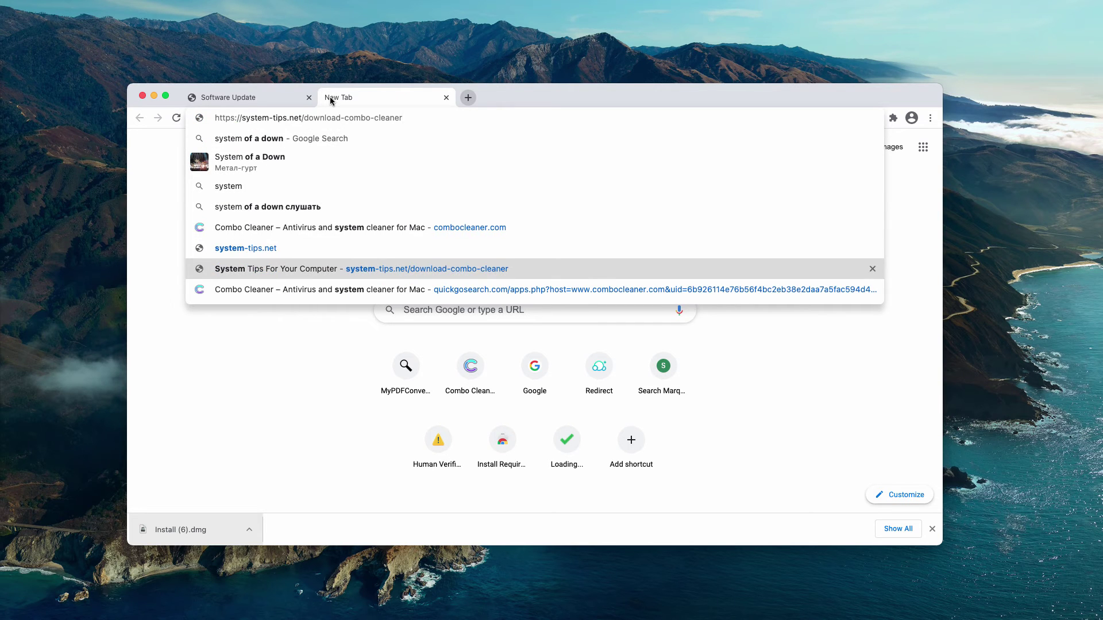
{"action": "key", "text": "Return"}
Step: Highlight the system-tips.net site name and download-combo-cleaner path in the address
{"action": "left_click", "coordinate": [224, 118]}
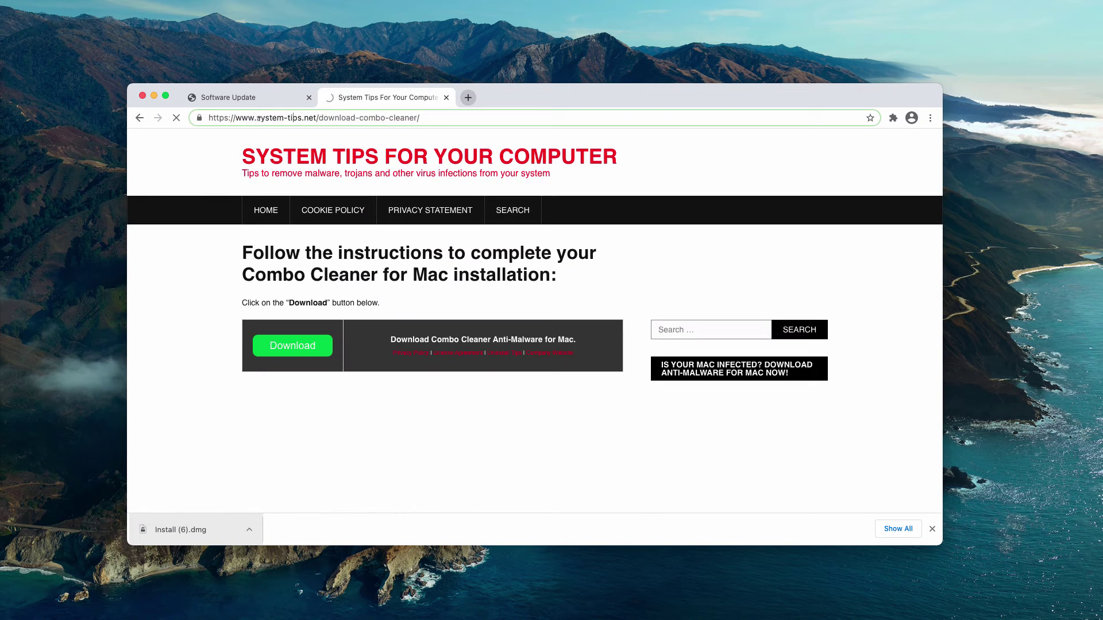
{"action": "left_click_drag", "start_coordinate": [255, 118], "coordinate": [298, 118]}
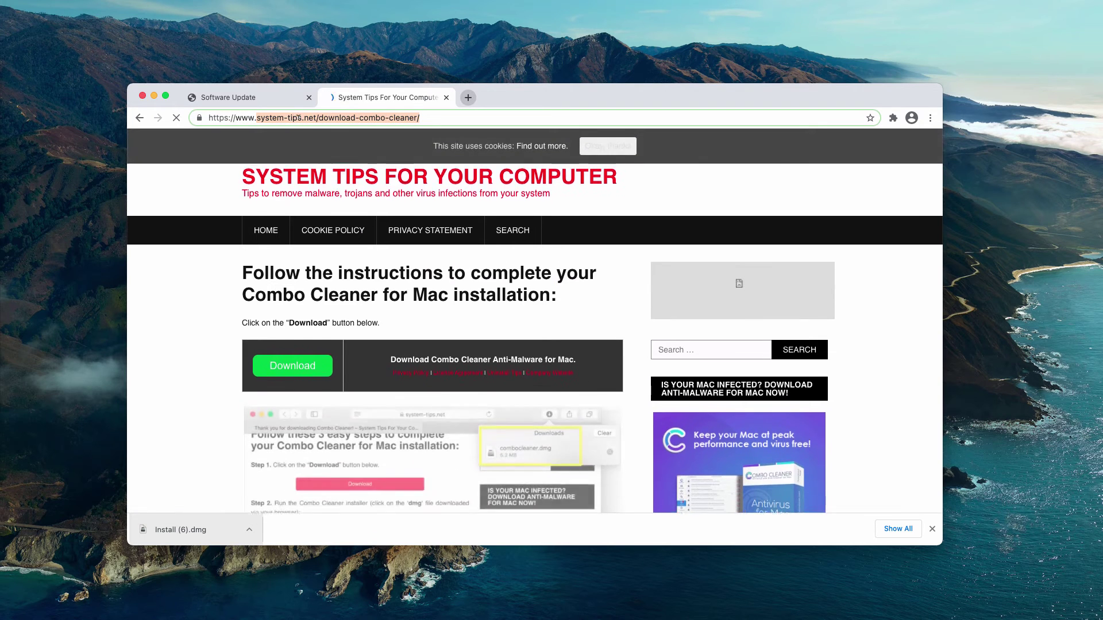
{"action": "left_click", "coordinate": [303, 118]}
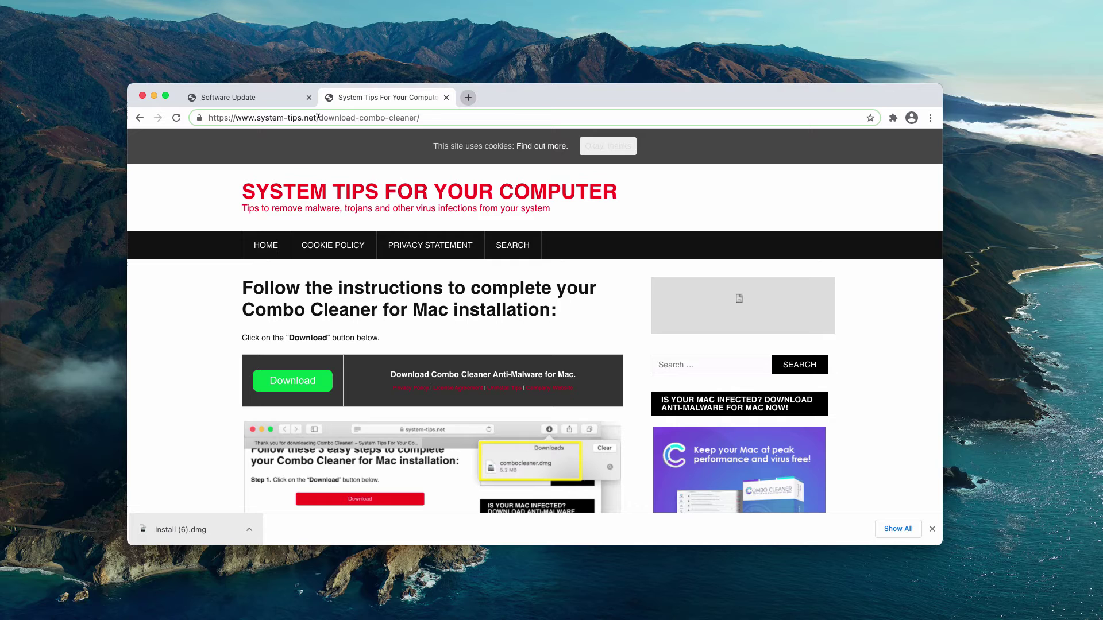
{"action": "mouse_move", "coordinate": [318, 117]}
{"action": "left_mouse_down"}
{"action": "mouse_move", "coordinate": [421, 117]}
{"action": "mouse_move", "coordinate": [255, 117]}
{"action": "left_mouse_up"}
{"action": "left_click", "coordinate": [382, 117]}
{"action": "left_click", "coordinate": [304, 118]}
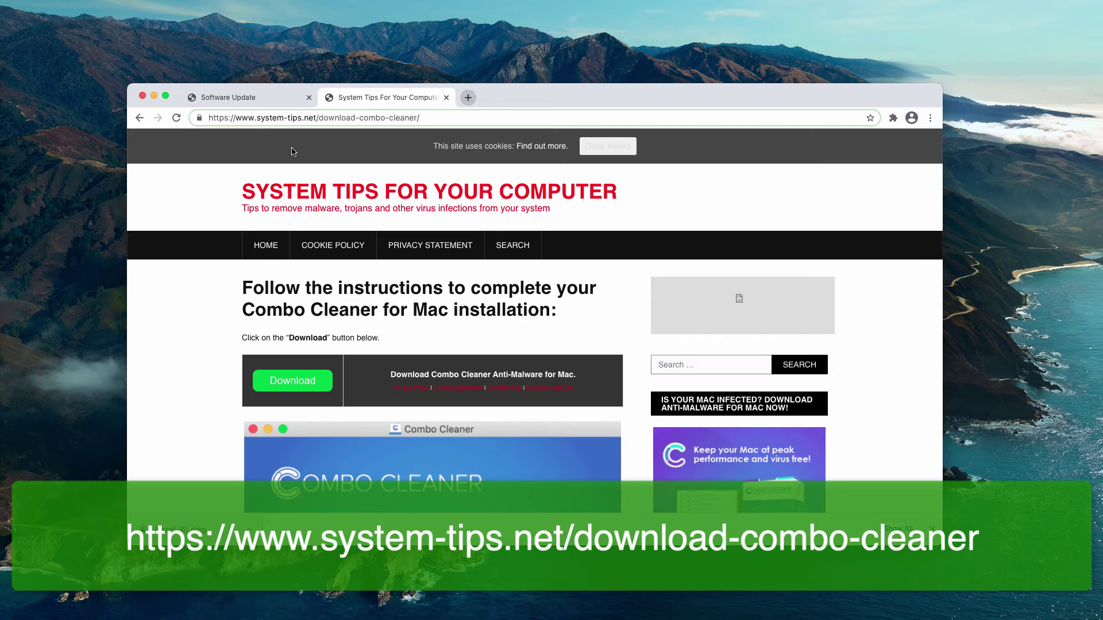
Step: Dismiss the cookie notice and download Combo Cleaner with the green Download button
{"action": "left_click", "coordinate": [603, 146]}
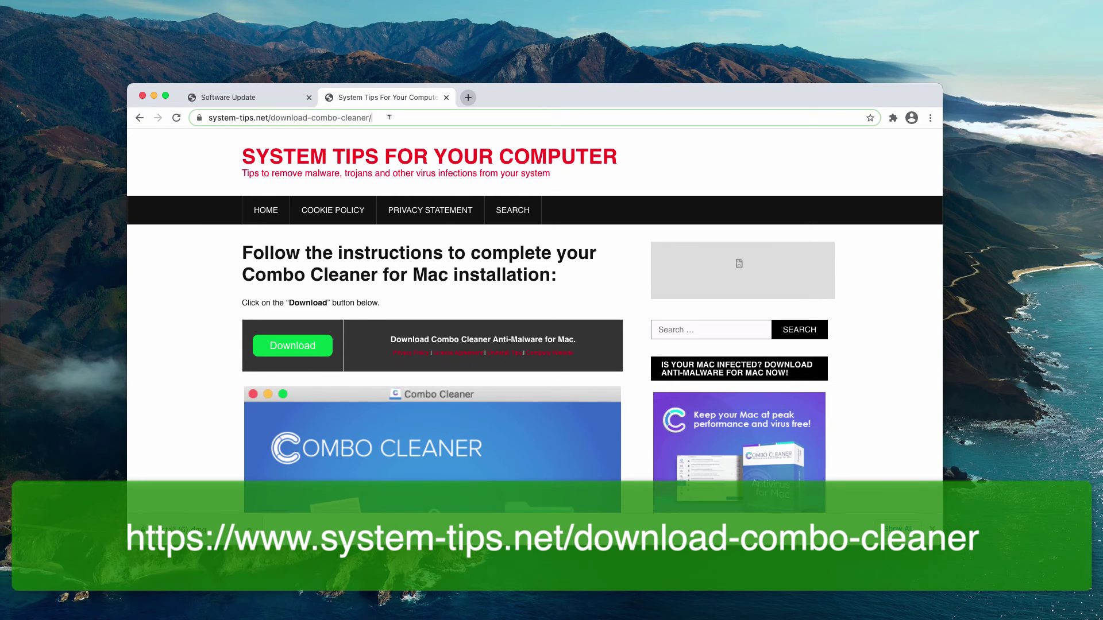
{"action": "left_click", "coordinate": [274, 118]}
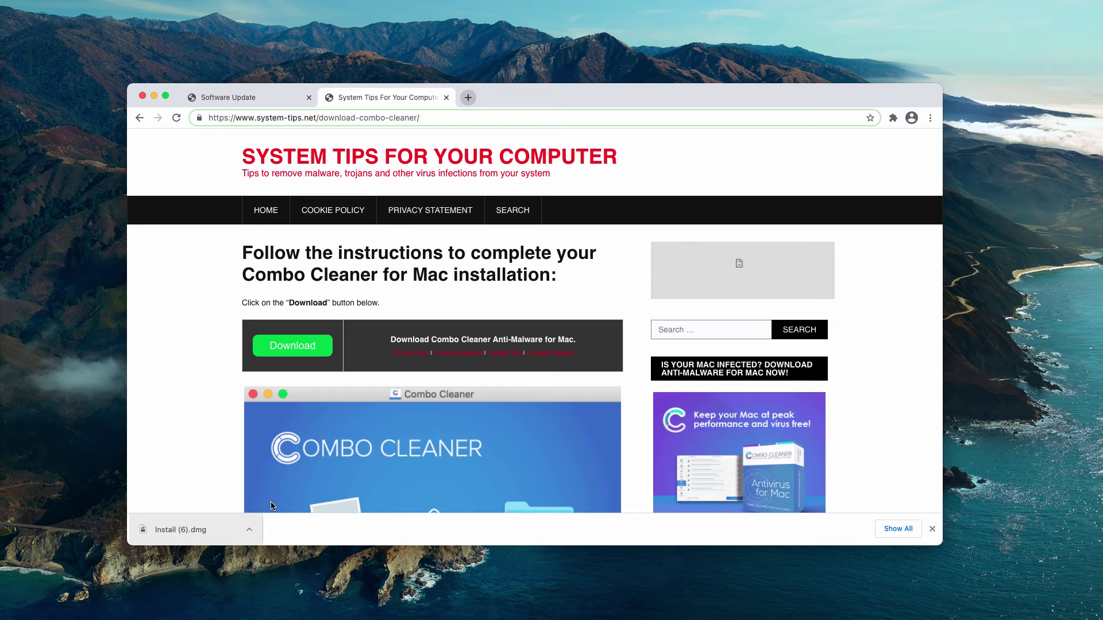
{"action": "left_click", "coordinate": [311, 346]}
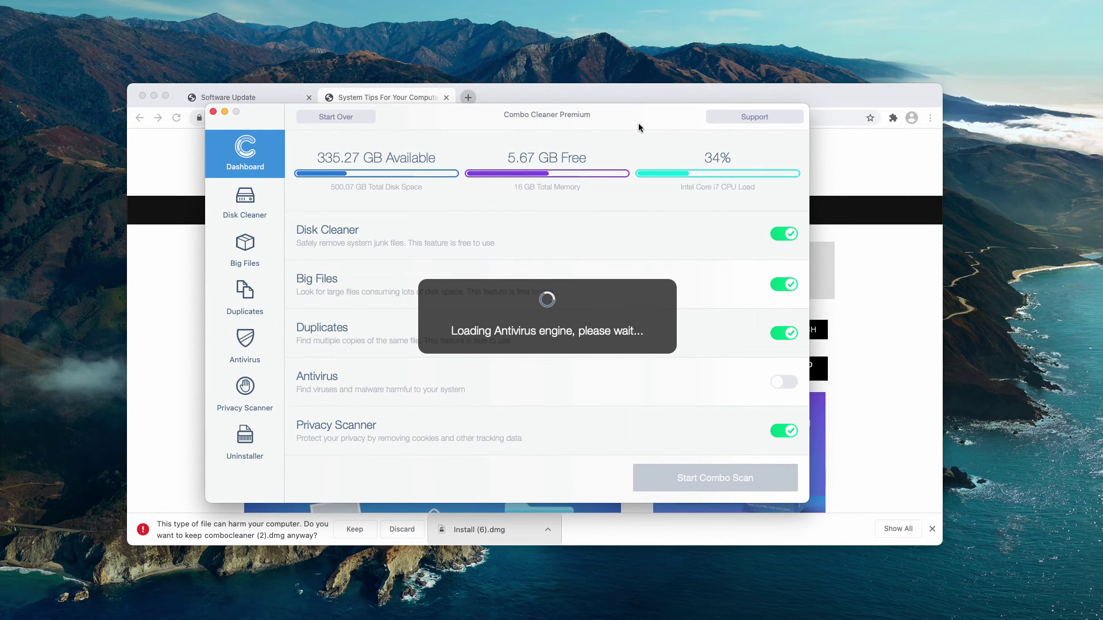
Step: Position the Combo Cleaner window and start the full Combo Scan from the Dashboard
{"action": "left_click_drag", "start_coordinate": [503, 121], "coordinate": [490, 146]}
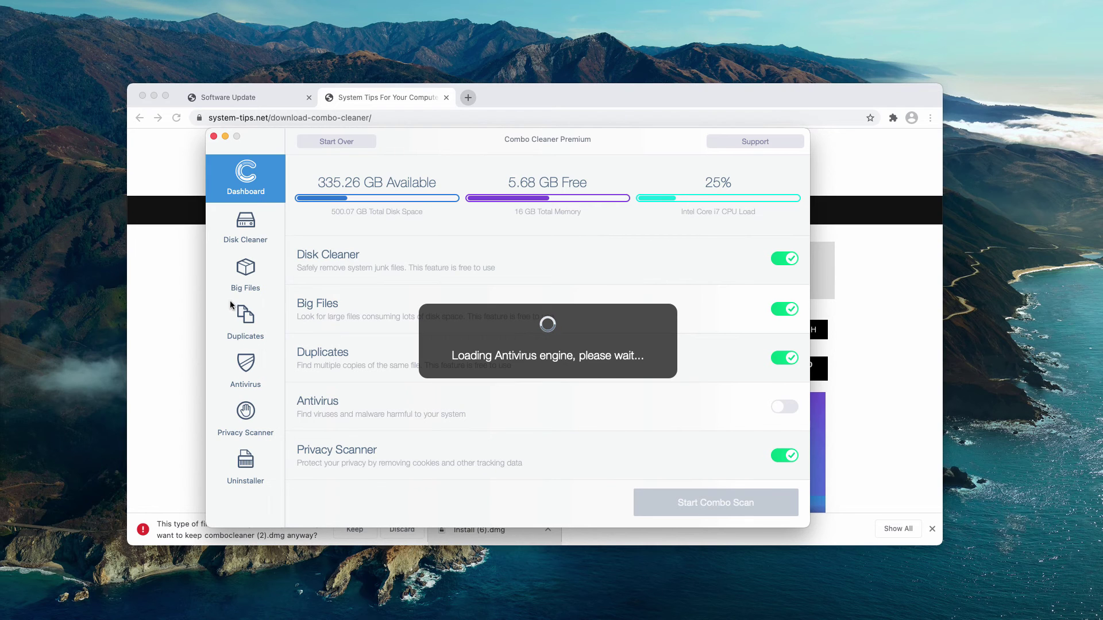
{"action": "left_click_drag", "start_coordinate": [501, 147], "coordinate": [498, 234]}
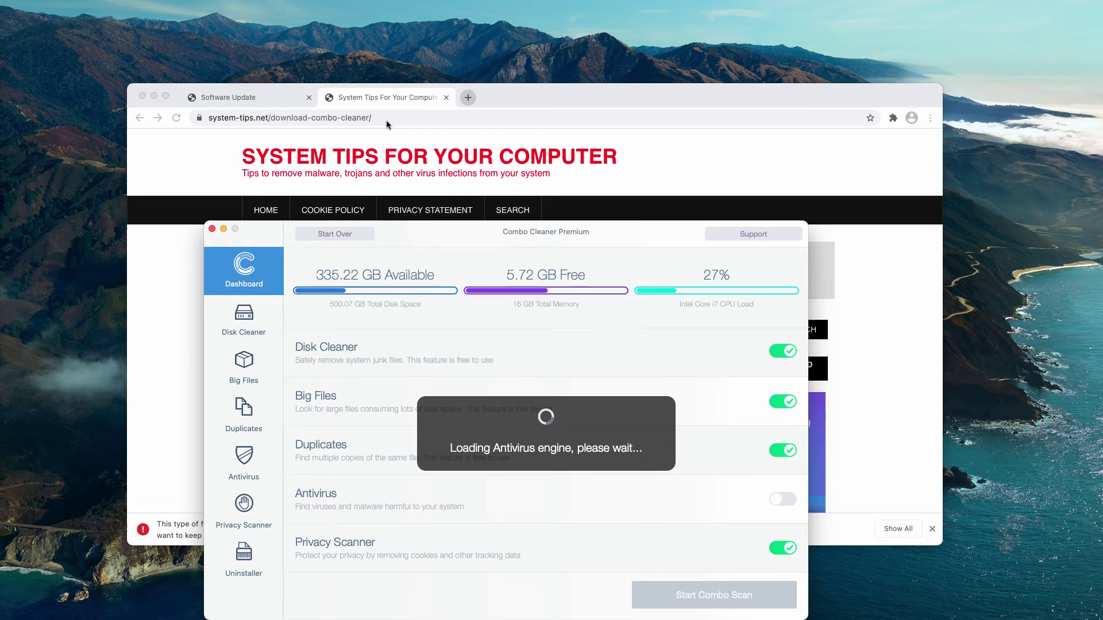
{"action": "left_click", "coordinate": [214, 118]}
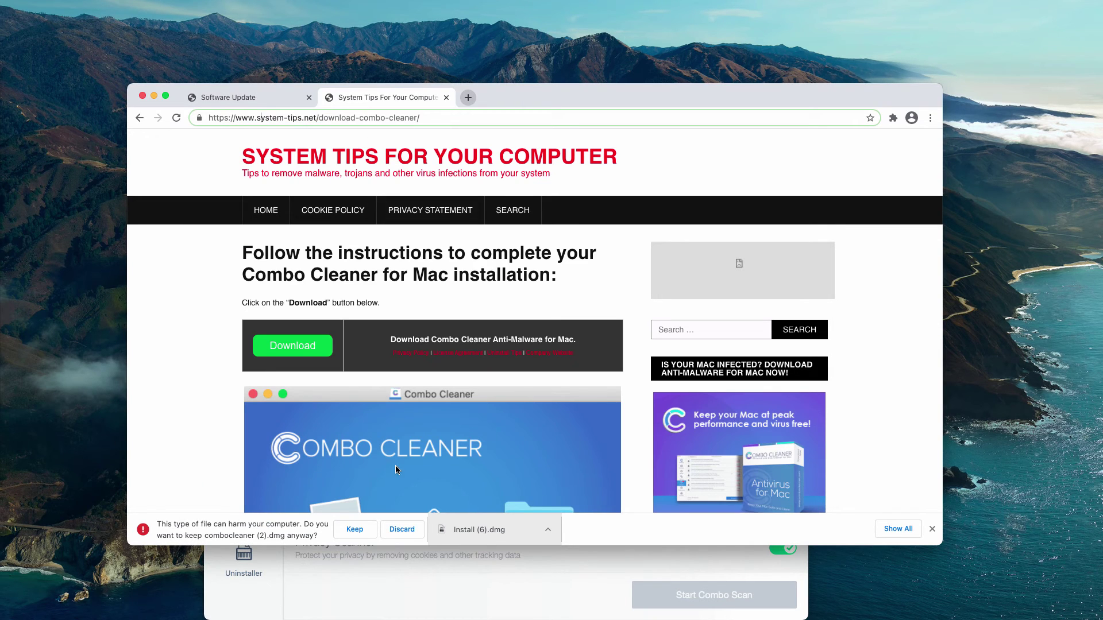
{"action": "left_click", "coordinate": [445, 583]}
{"action": "left_click_drag", "start_coordinate": [592, 241], "coordinate": [596, 192]}
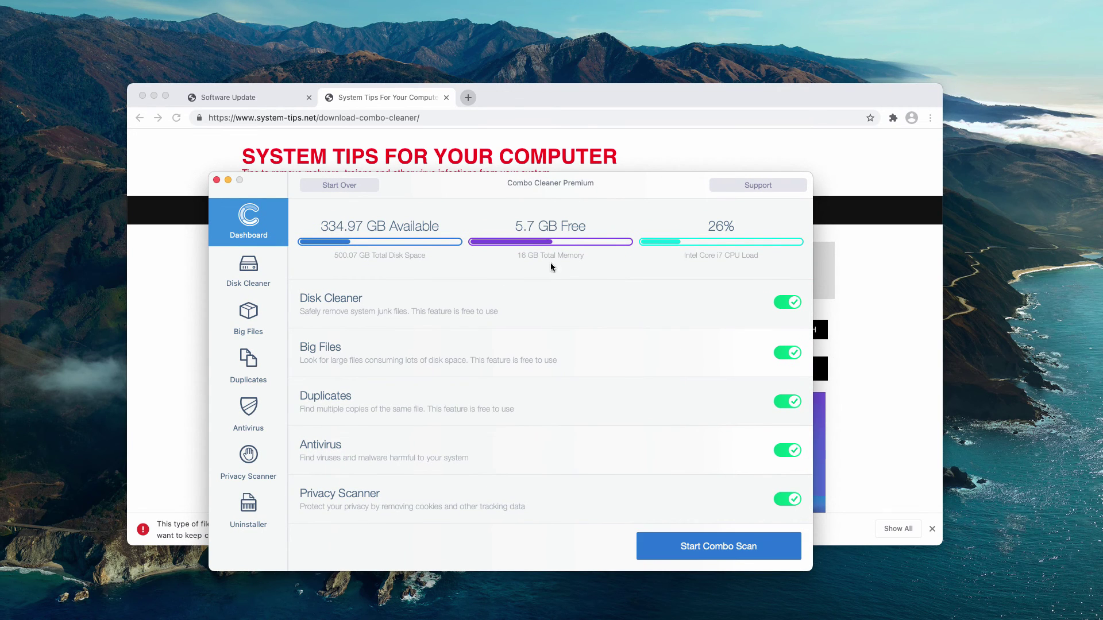
{"action": "left_click", "coordinate": [705, 550]}
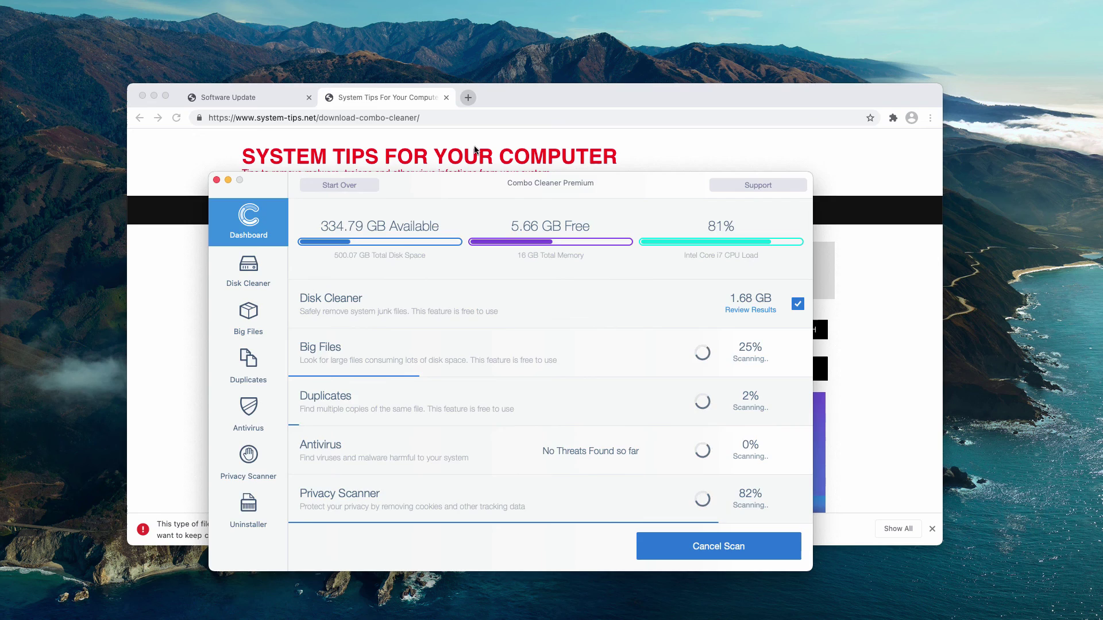
Step: Arrange the scanning Combo Cleaner window to uncover the download page header
{"action": "left_click", "coordinate": [408, 152]}
{"action": "scroll", "coordinate": [409, 415], "scroll_direction": "down", "scroll_amount": 5}
{"action": "scroll", "coordinate": [409, 416], "scroll_direction": "down", "scroll_amount": 5}
{"action": "scroll", "coordinate": [409, 415], "scroll_direction": "down", "scroll_amount": 2}
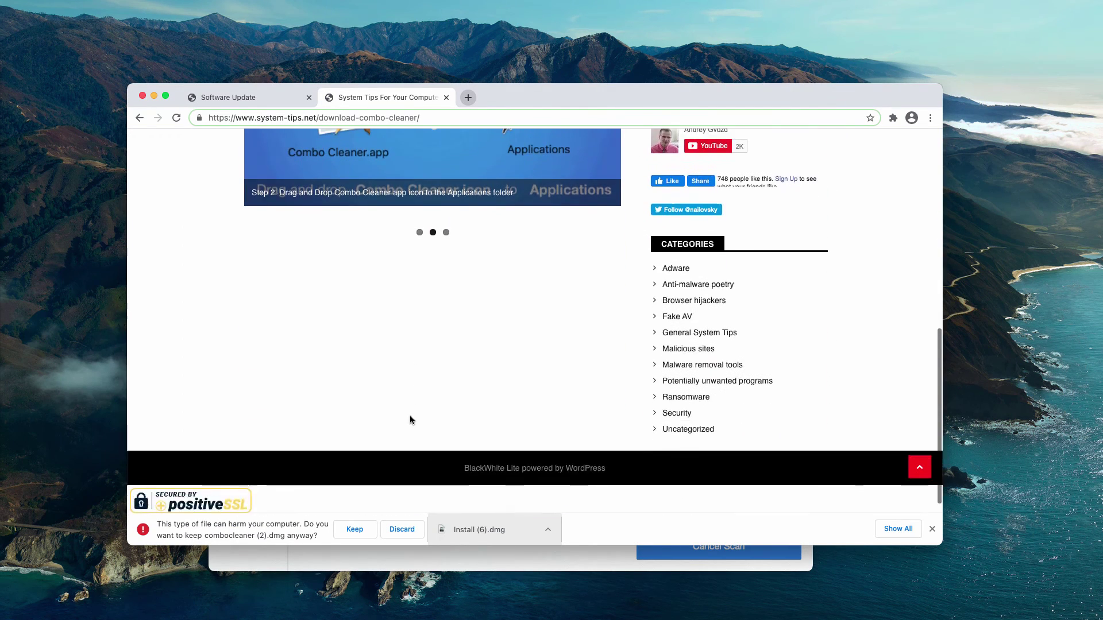
{"action": "scroll", "coordinate": [410, 415], "scroll_direction": "up", "scroll_amount": 5}
{"action": "scroll", "coordinate": [409, 419], "scroll_direction": "up", "scroll_amount": 3}
{"action": "scroll", "coordinate": [401, 407], "scroll_direction": "up", "scroll_amount": 3}
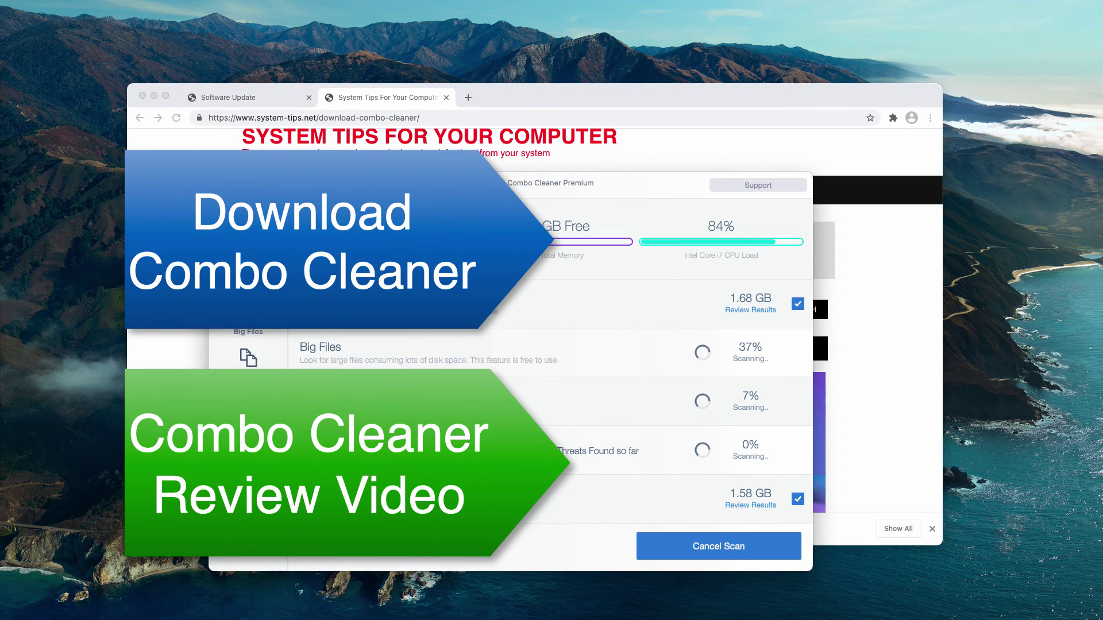
{"action": "left_click_drag", "start_coordinate": [574, 186], "coordinate": [581, 150]}
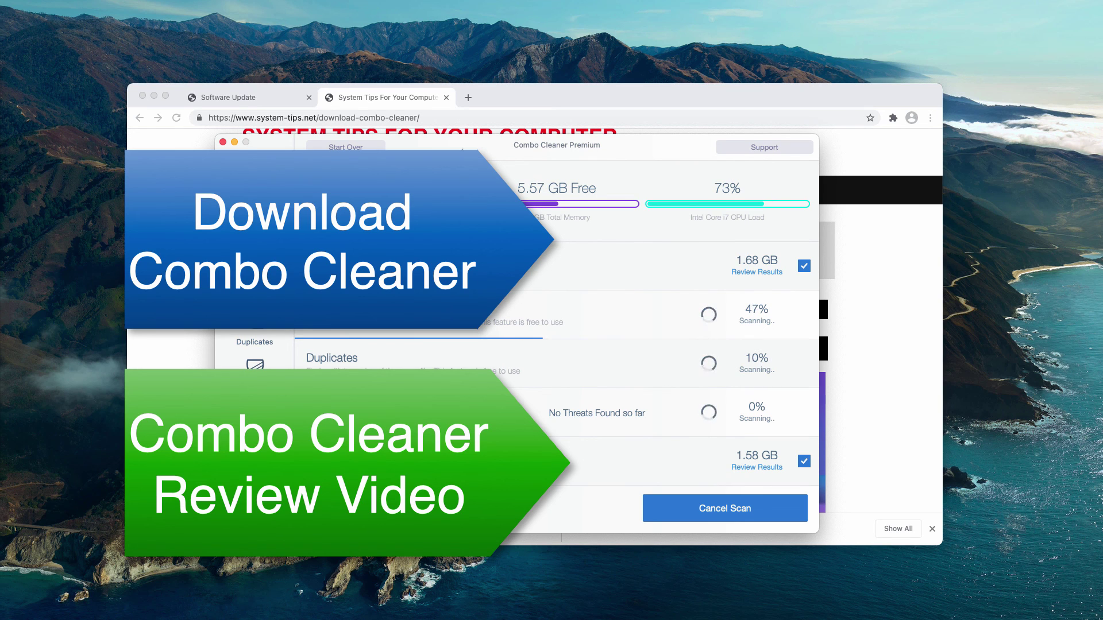
{"action": "left_click_drag", "start_coordinate": [303, 321], "coordinate": [305, 325]}
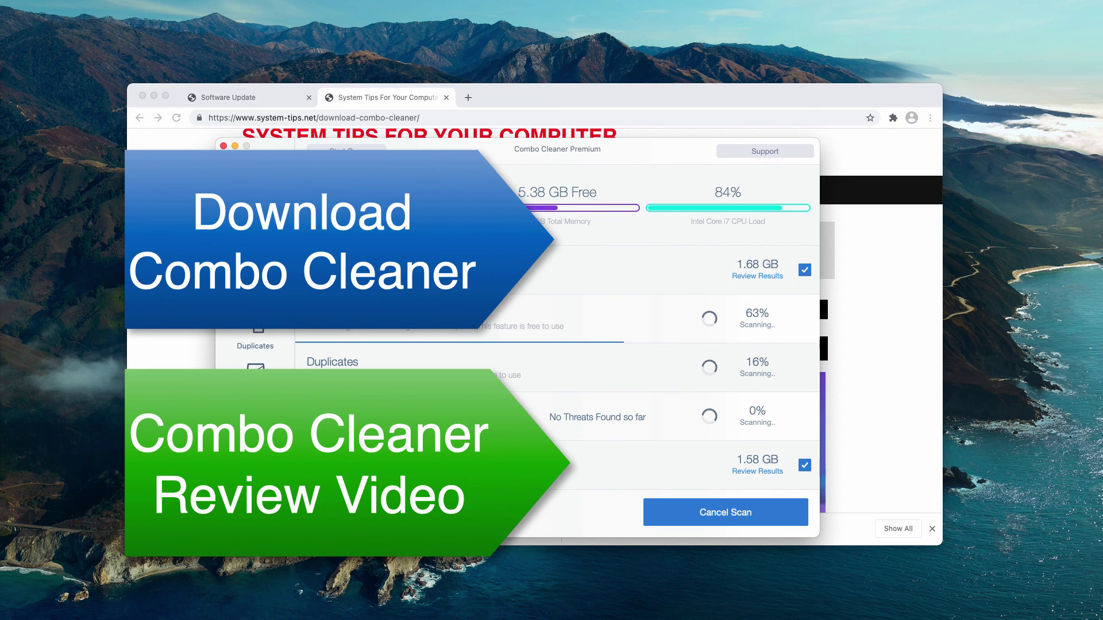
{"action": "left_click_drag", "start_coordinate": [623, 157], "coordinate": [630, 173]}
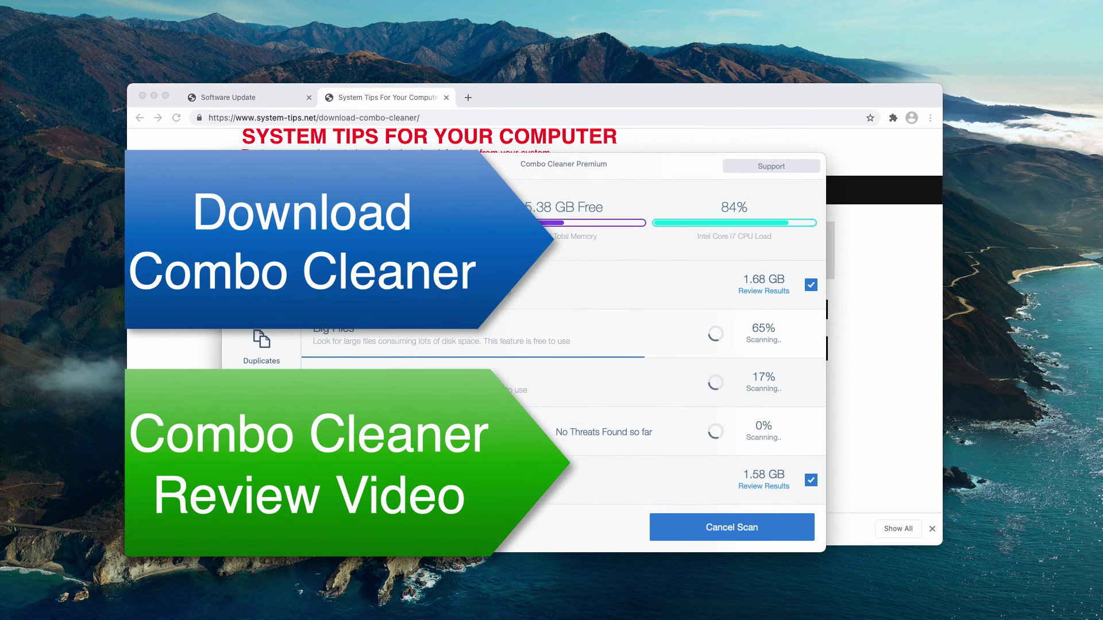